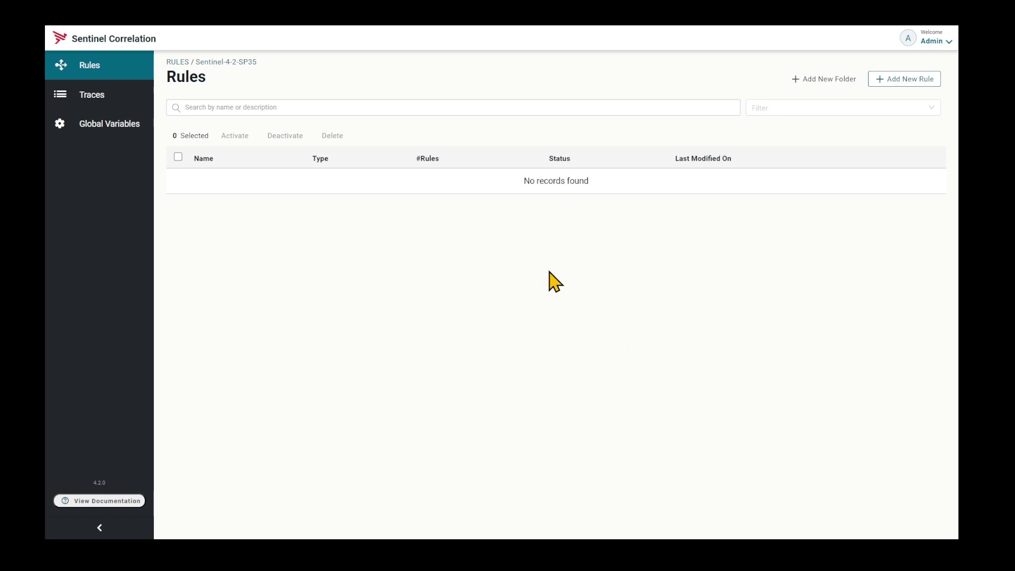
# Create a Blank Canvas rule named 'Notify me when an alert is received' and switch it to edit mode.
pyautogui.click(902, 81)
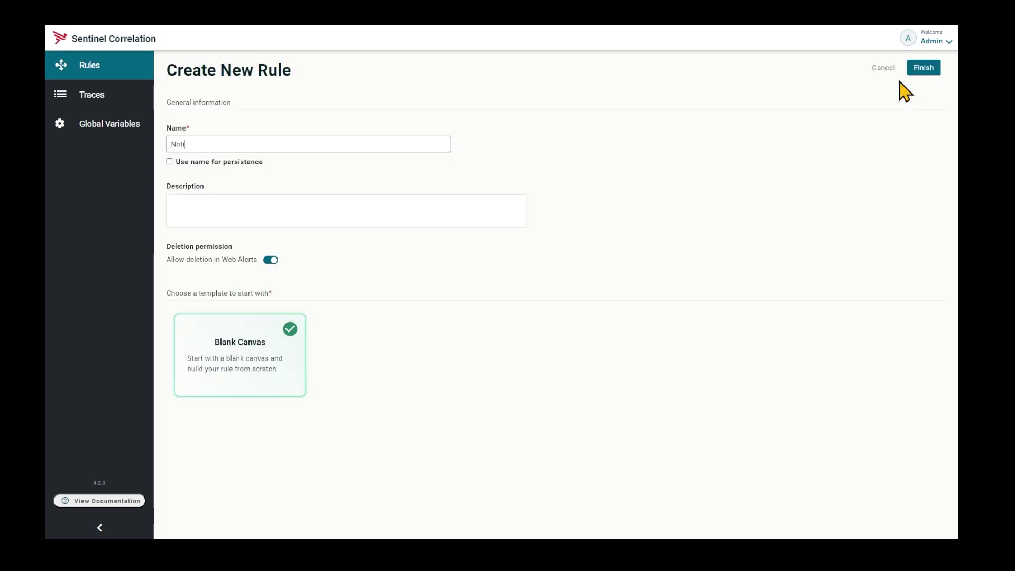
pyautogui.write('Notify me when an alert is received')
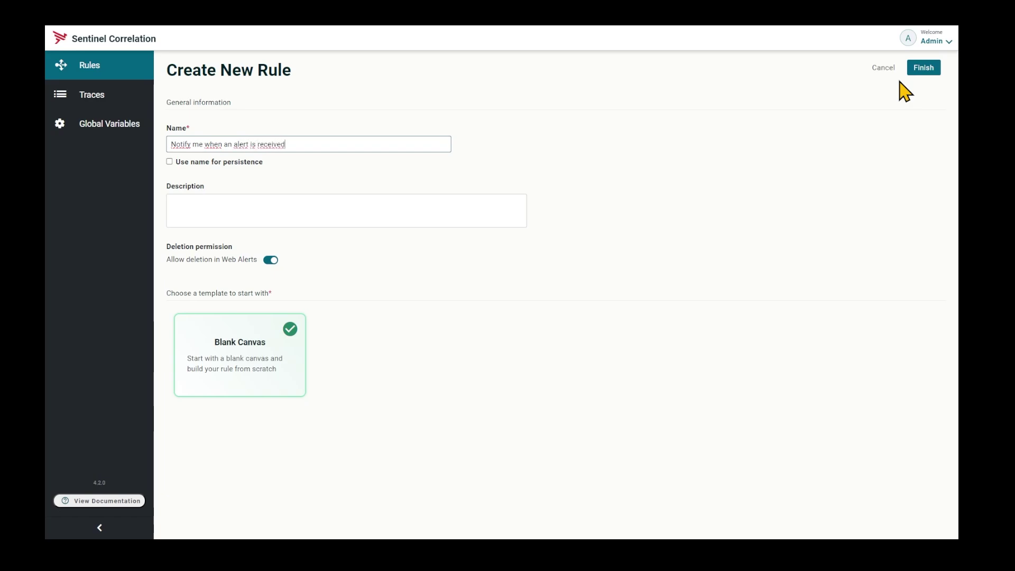
pyautogui.click(921, 69)
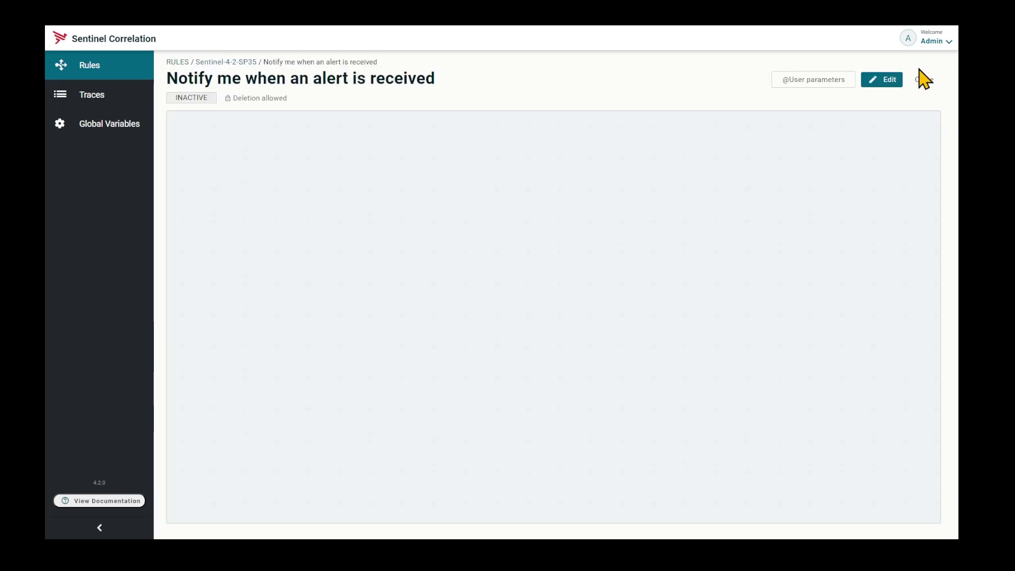
pyautogui.click(894, 80)
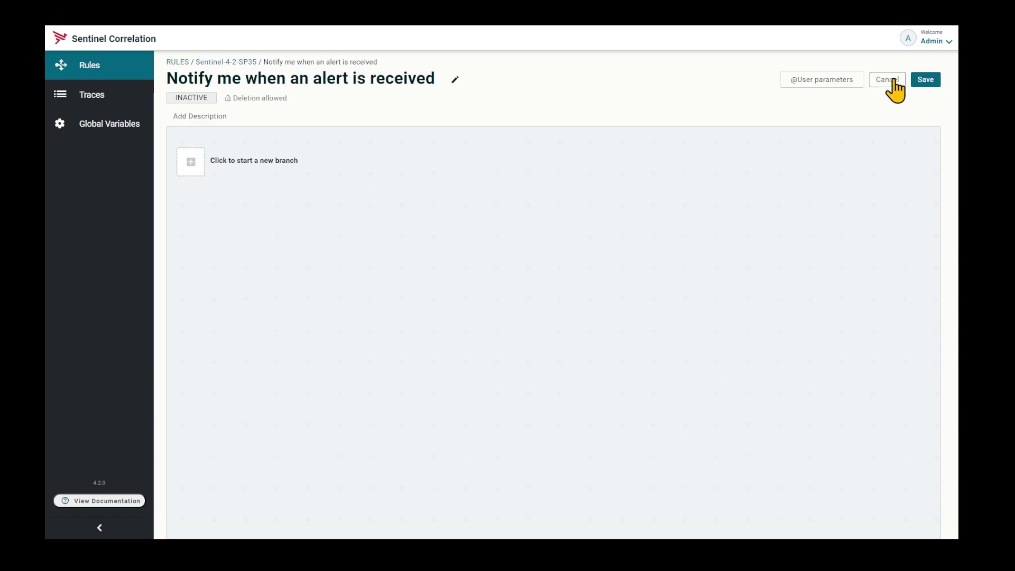
# Add Catcher1 on a new branch, tracking XFBTRANSFER1 events with criteria $IsAlert=1.
pyautogui.click(191, 162)
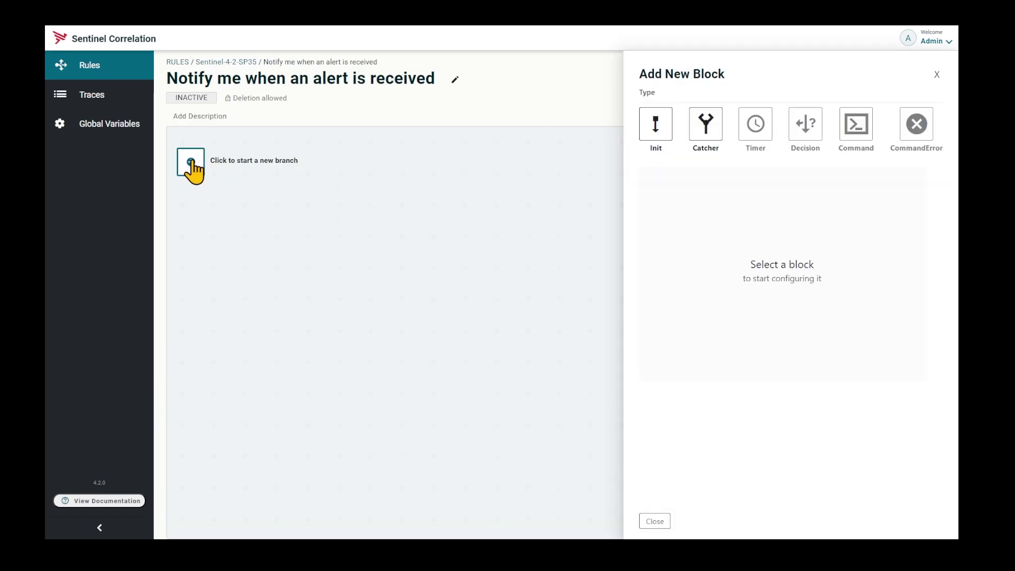
pyautogui.click(703, 132)
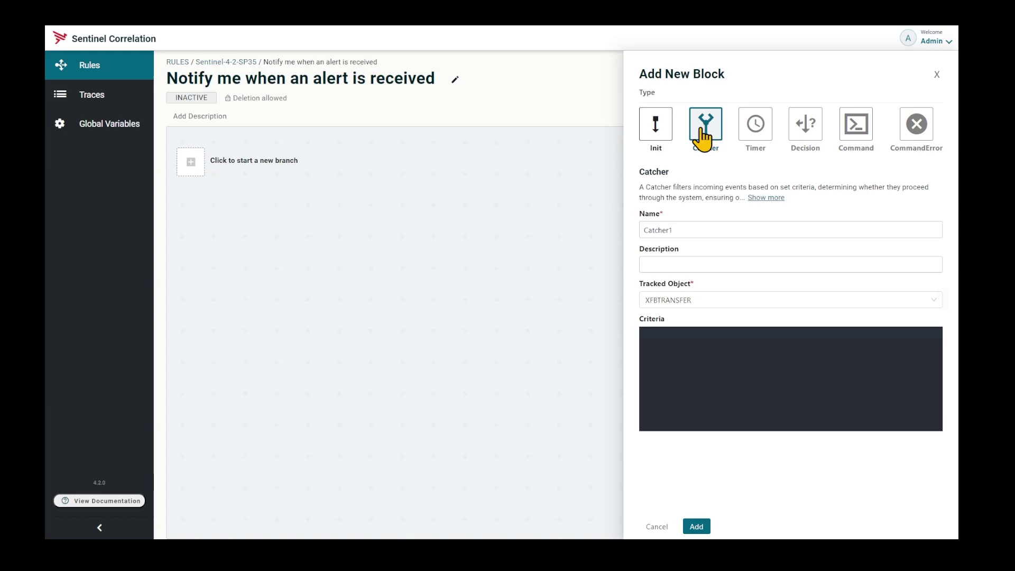
pyautogui.moveTo(686, 374)
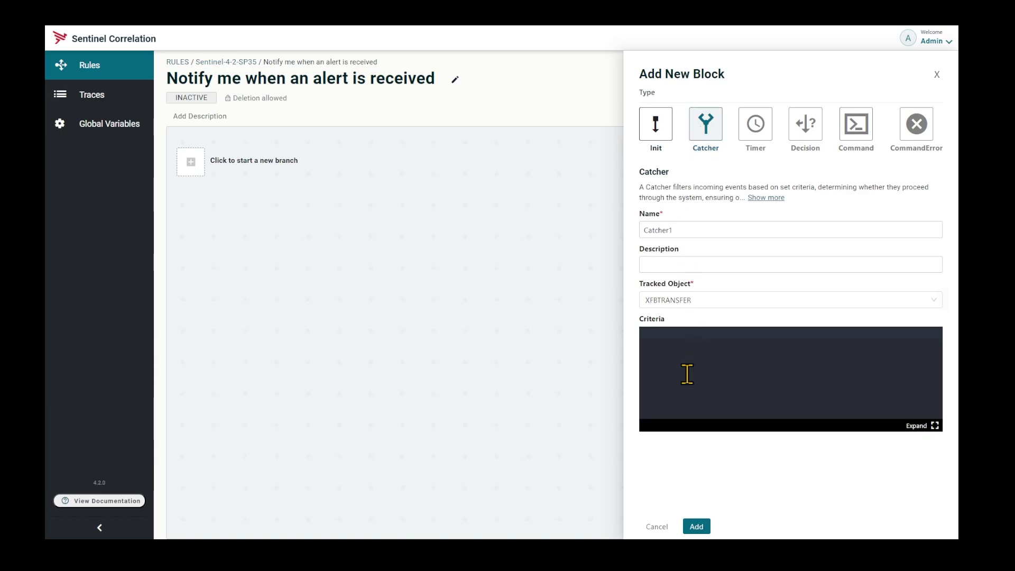
pyautogui.click(934, 426)
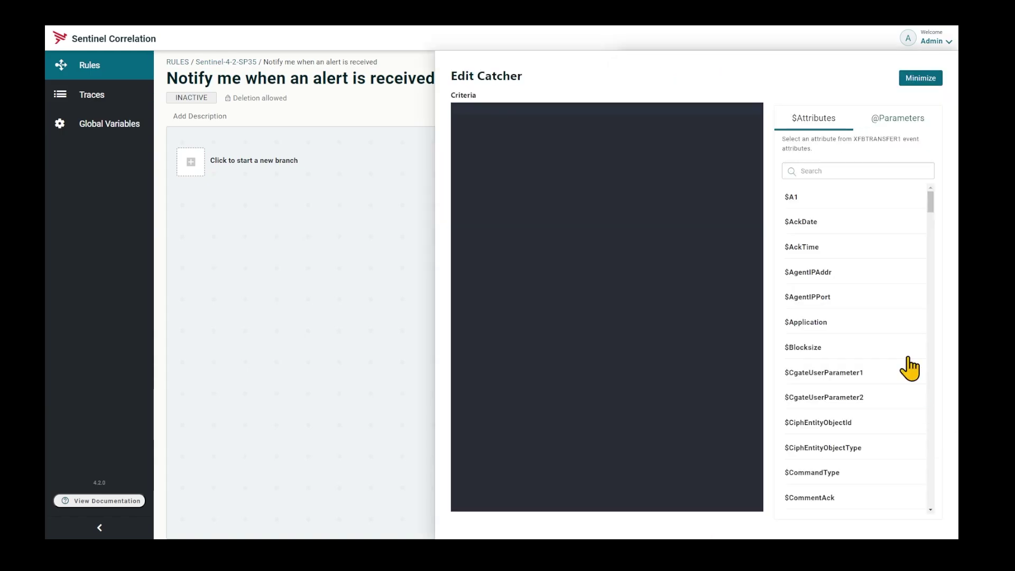
pyautogui.click(816, 172)
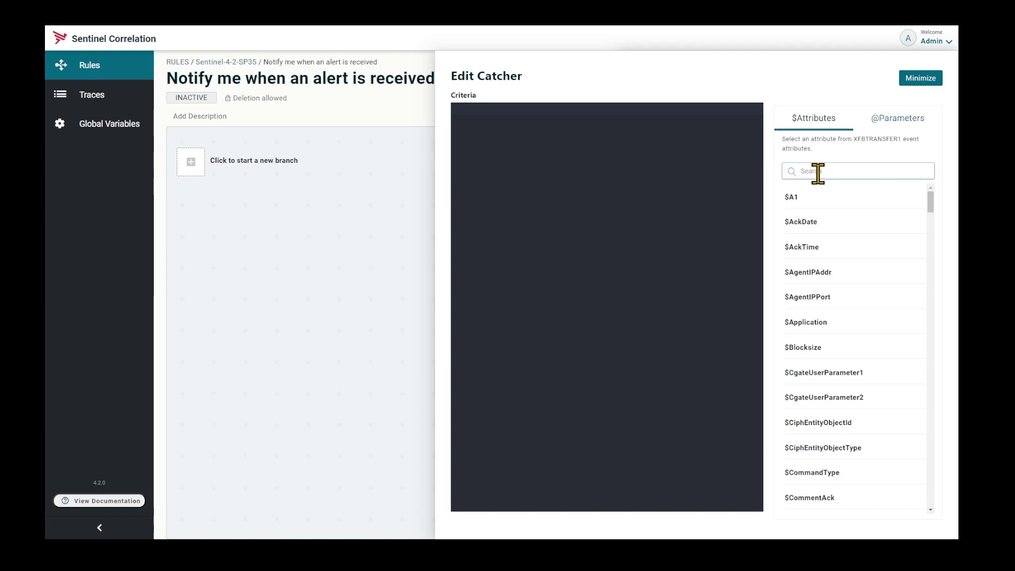
pyautogui.write('isAlert')
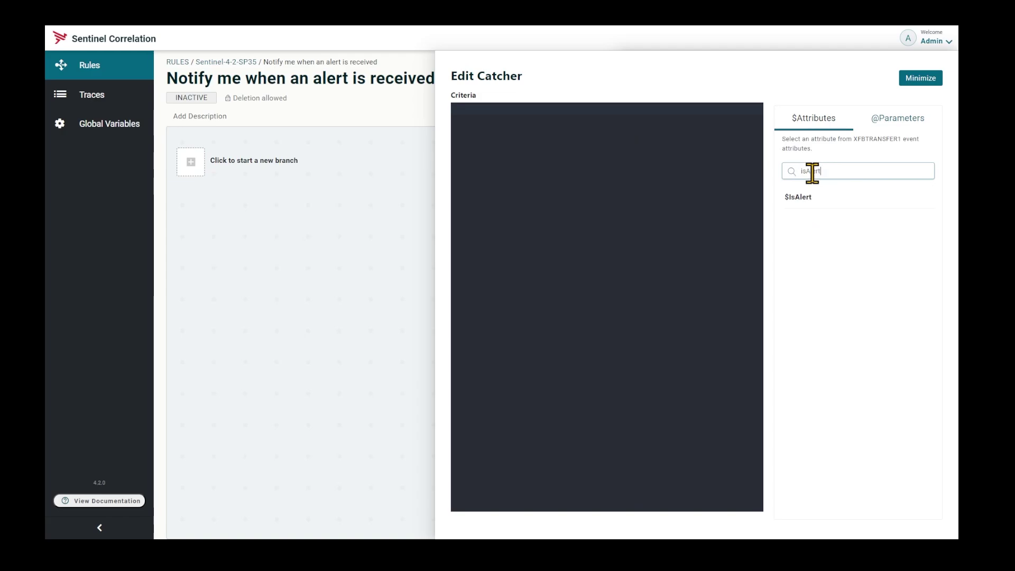
pyautogui.click(796, 201)
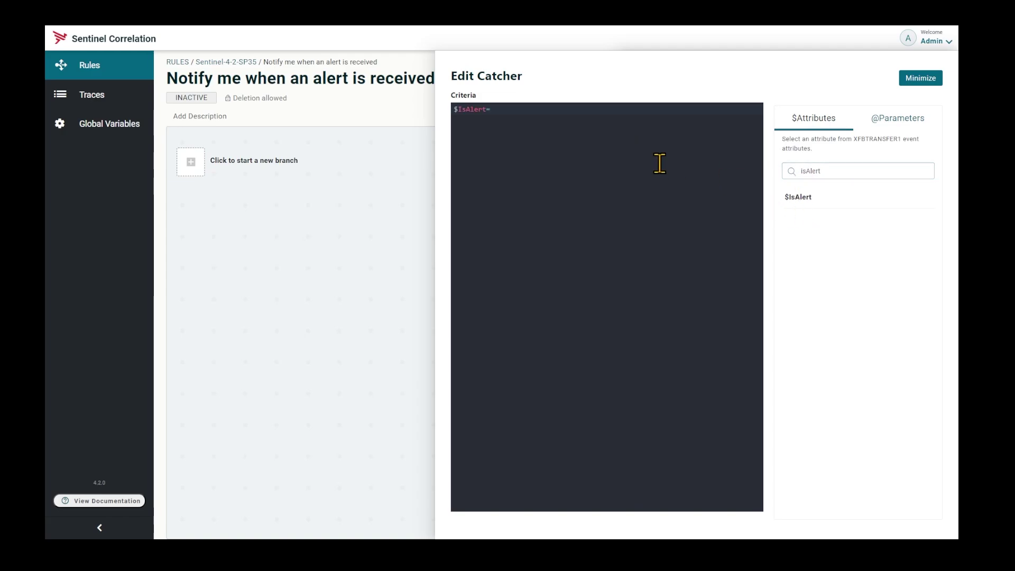
pyautogui.click(539, 113)
pyautogui.click(919, 79)
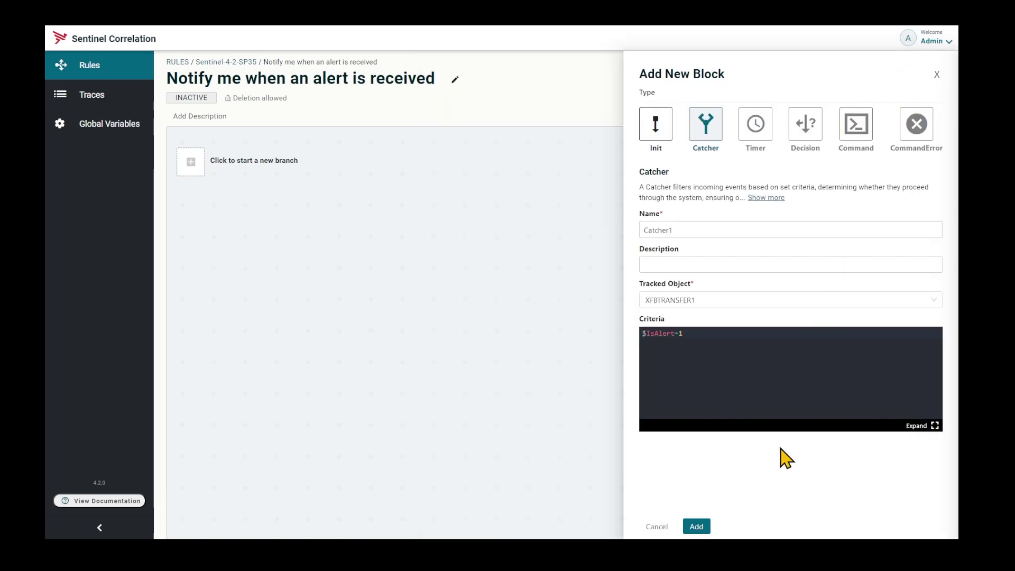
pyautogui.click(696, 526)
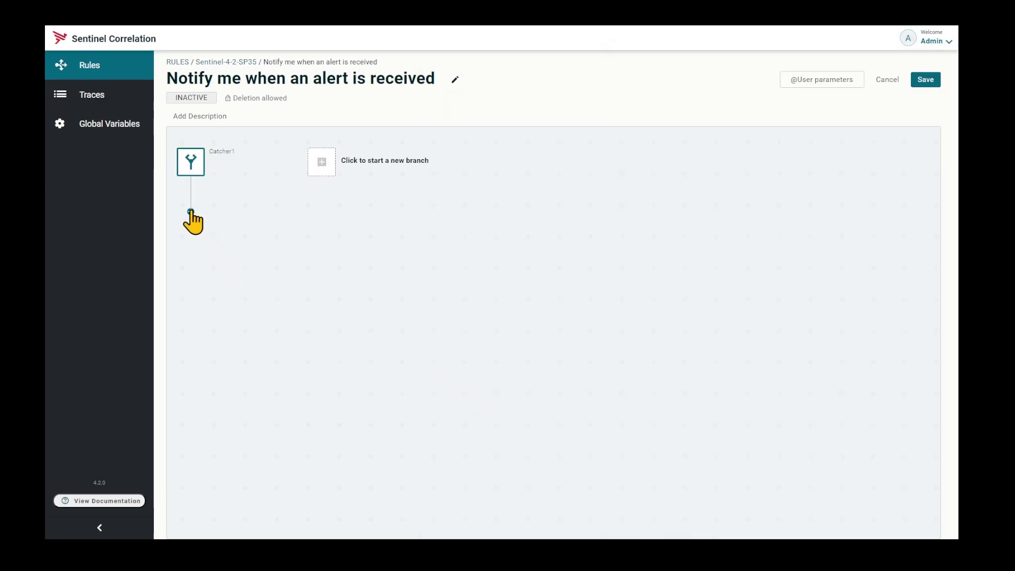
# Add a Command-type block beneath Catcher1.
pyautogui.click(190, 211)
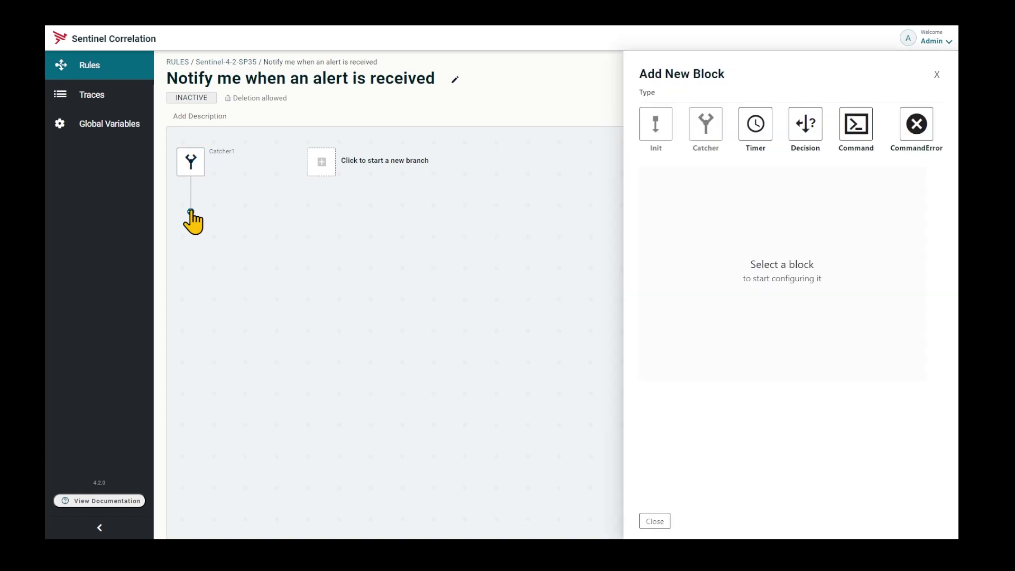
pyautogui.click(849, 132)
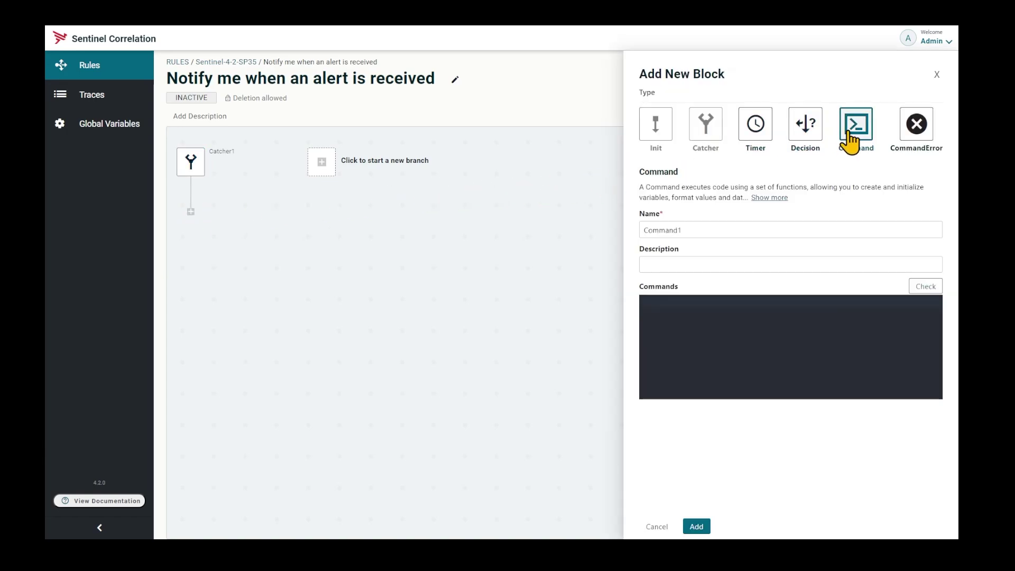
# Insert a TrkSendSMTPMail call into the full-size Commands editor.
pyautogui.moveTo(912, 316)
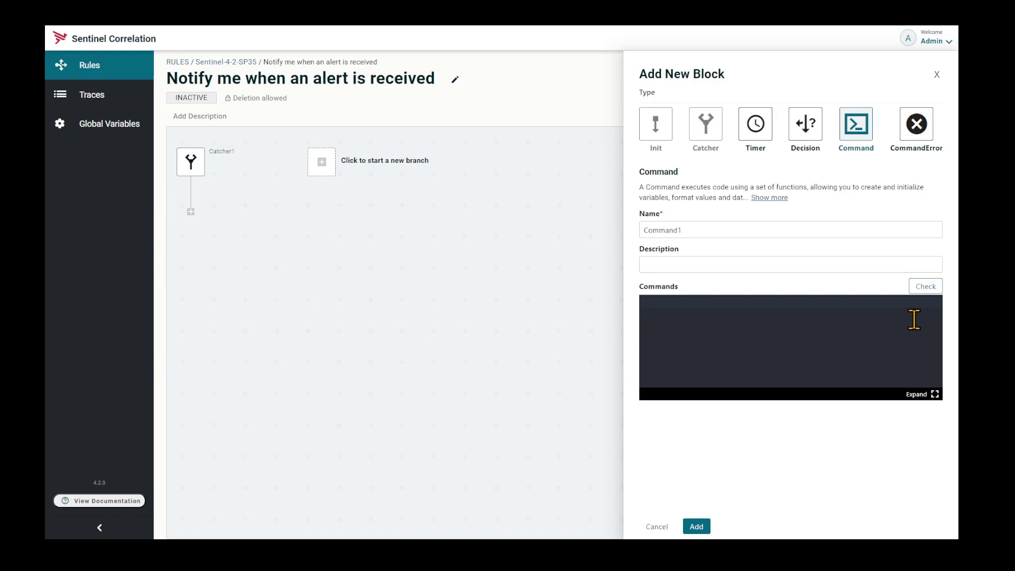
pyautogui.click(934, 394)
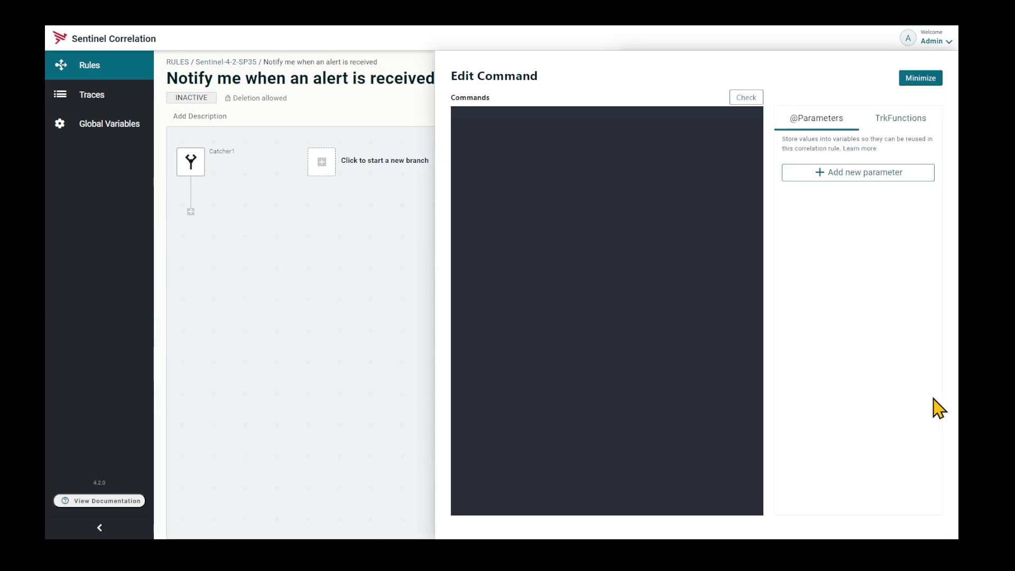
pyautogui.click(901, 121)
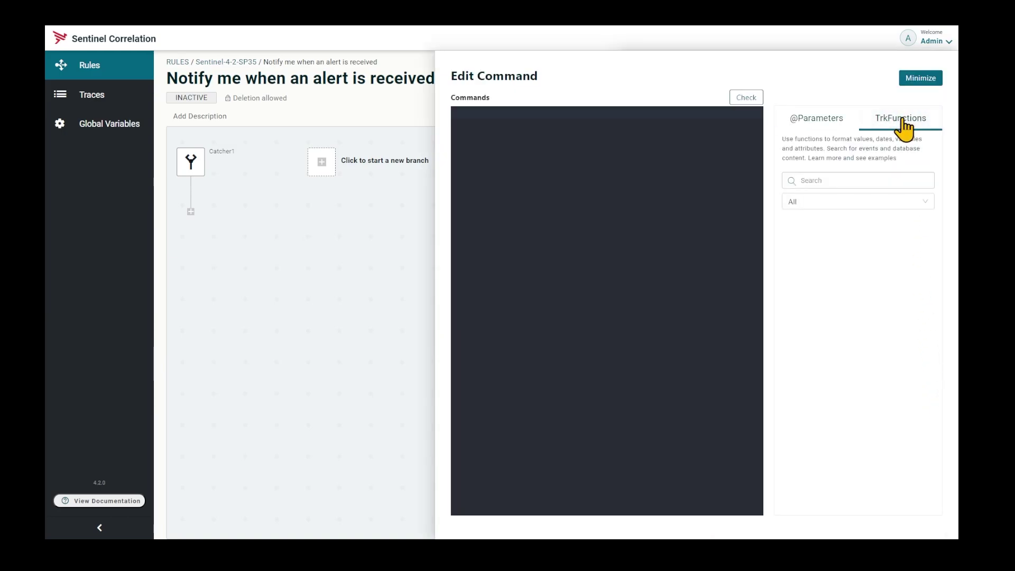
pyautogui.click(888, 180)
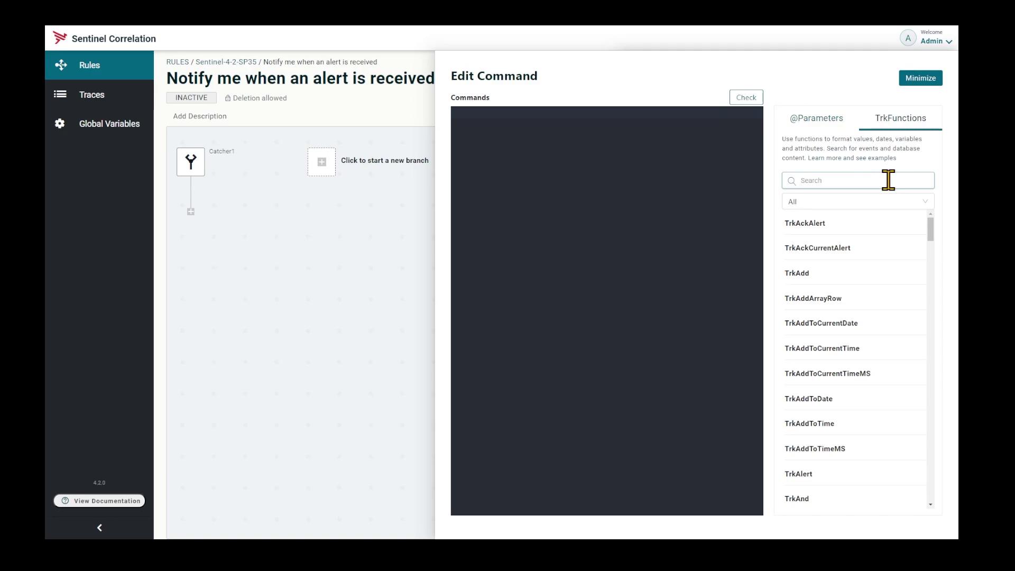
pyautogui.write('mail')
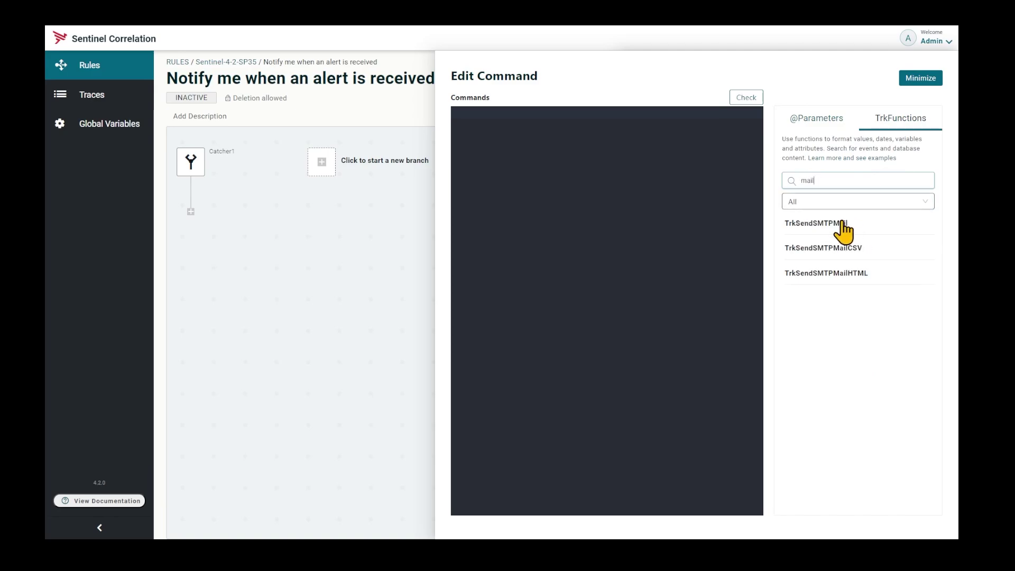
pyautogui.click(840, 225)
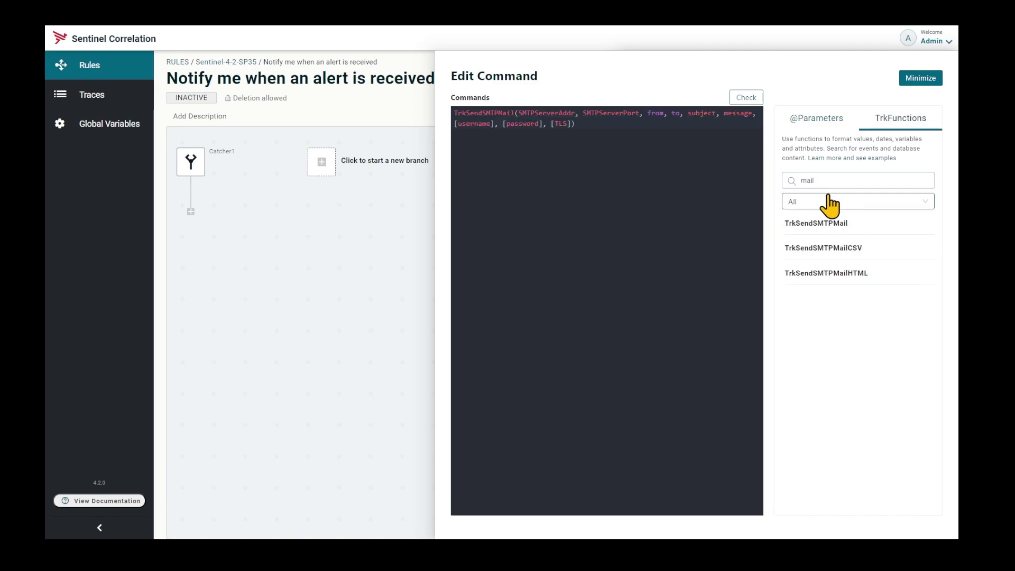
# Append a TrkGetGlobalVar call, then strip its name back out of the command.
pyautogui.doubleClick(798, 180)
pyautogui.write('get')
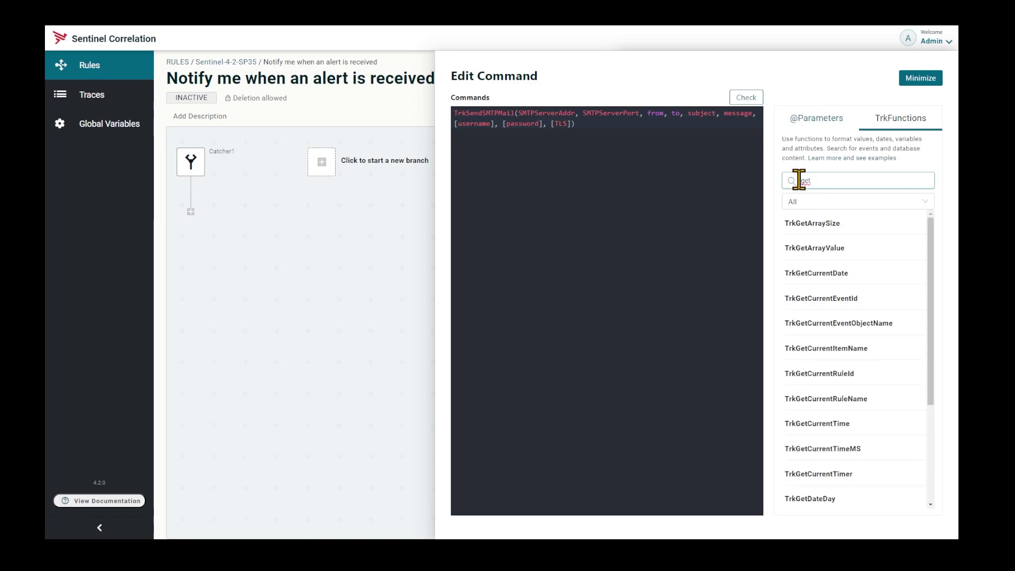
pyautogui.write('gl')
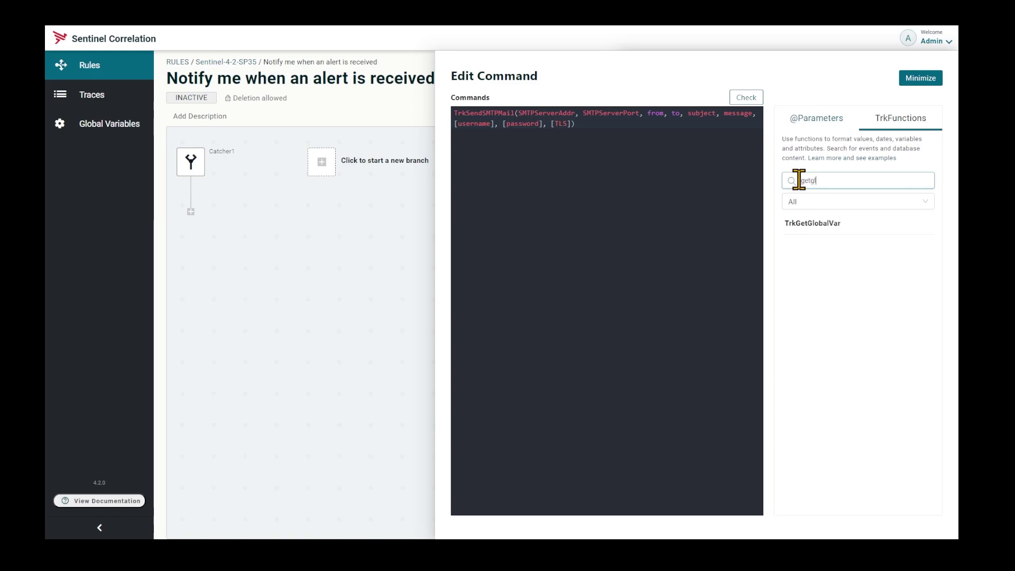
pyautogui.click(806, 224)
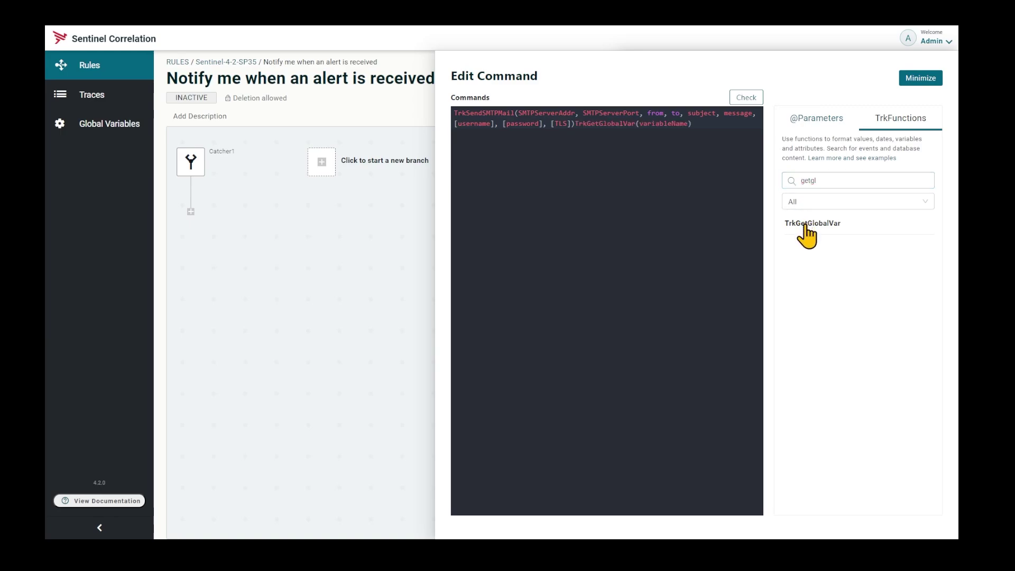
pyautogui.moveTo(575, 123); pyautogui.dragTo(638, 123)
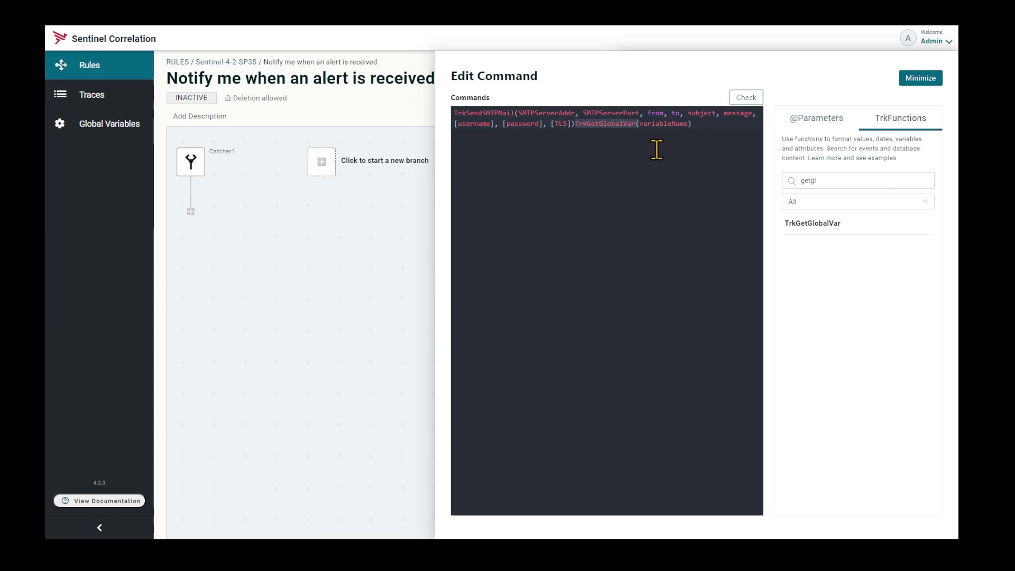
pyautogui.press('Delete')
pyautogui.press('Delete')
pyautogui.press('Delete')
pyautogui.press('Delete')
pyautogui.press('Delete')
pyautogui.press('Delete')
pyautogui.press('Delete')
pyautogui.press('Delete')
pyautogui.press('Delete')
pyautogui.press('Delete')
pyautogui.press('Delete')
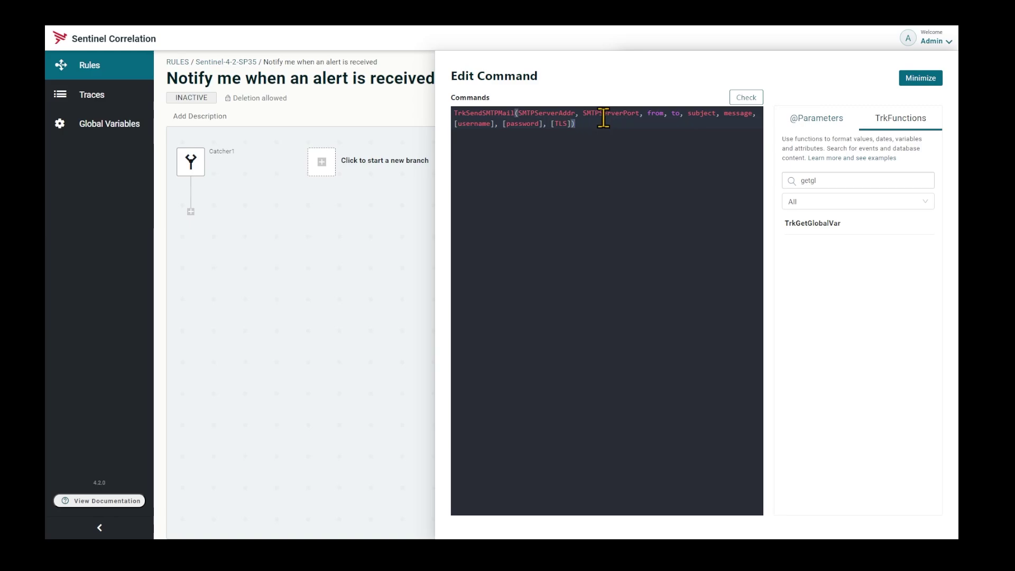
# Break the mail call so SMTPServerPort, to, subject and message start new lines.
pyautogui.click(578, 113)
pyautogui.press('Return')
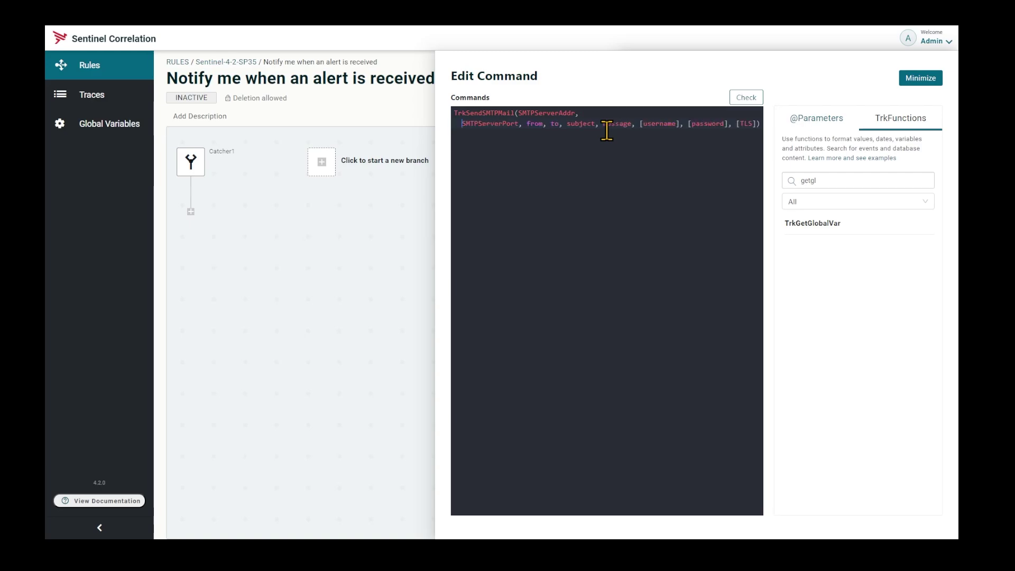
pyautogui.click(528, 125)
pyautogui.press('Return')
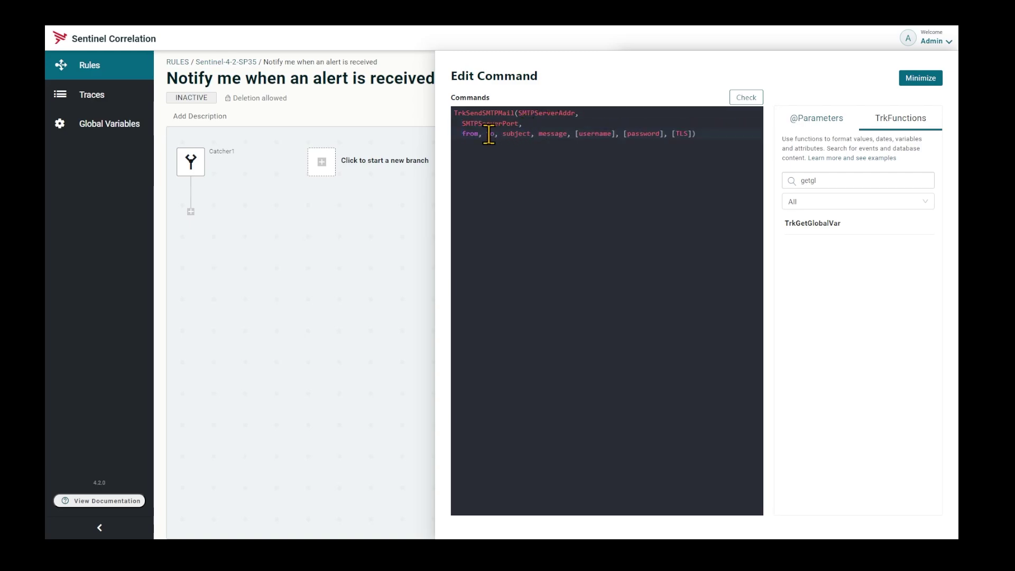
pyautogui.click(485, 133)
pyautogui.press('Return')
pyautogui.click(479, 144)
pyautogui.press('Return')
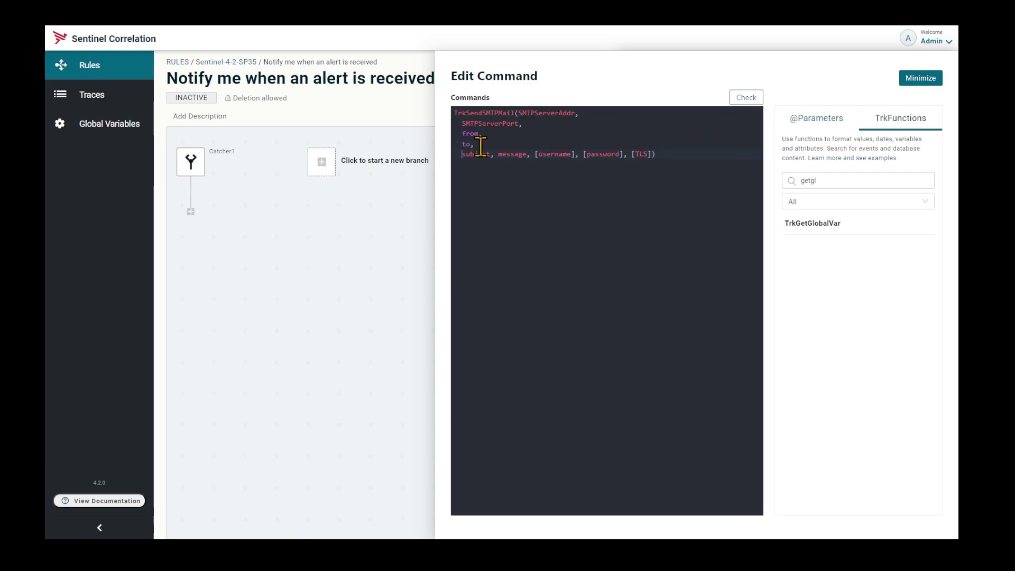
pyautogui.click(497, 154)
pyautogui.press('Return')
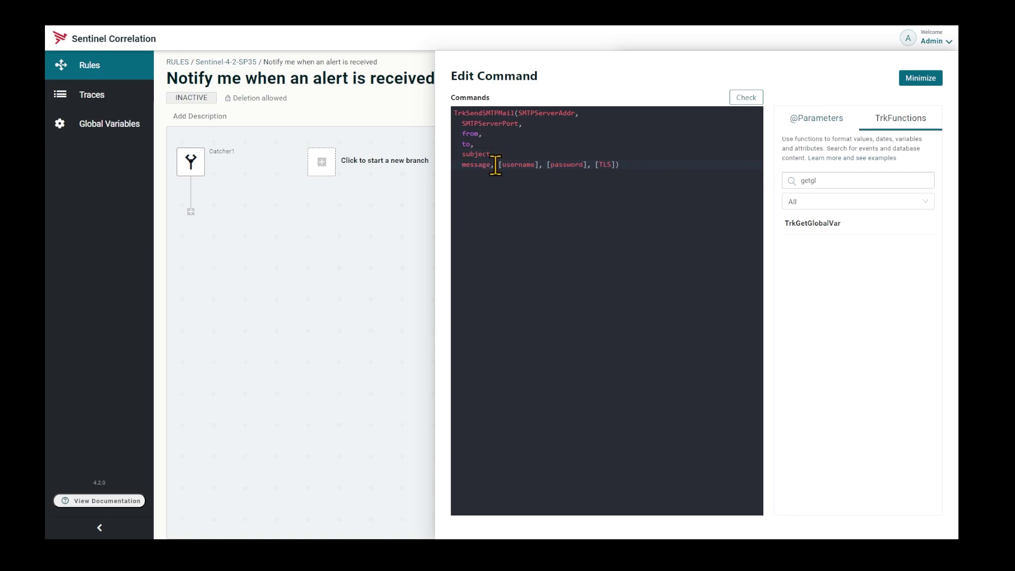
# Put username, [password], [TLS] and SMTPServerAddr each on their own line.
pyautogui.click(497, 165)
pyautogui.press('Return')
pyautogui.click(509, 175)
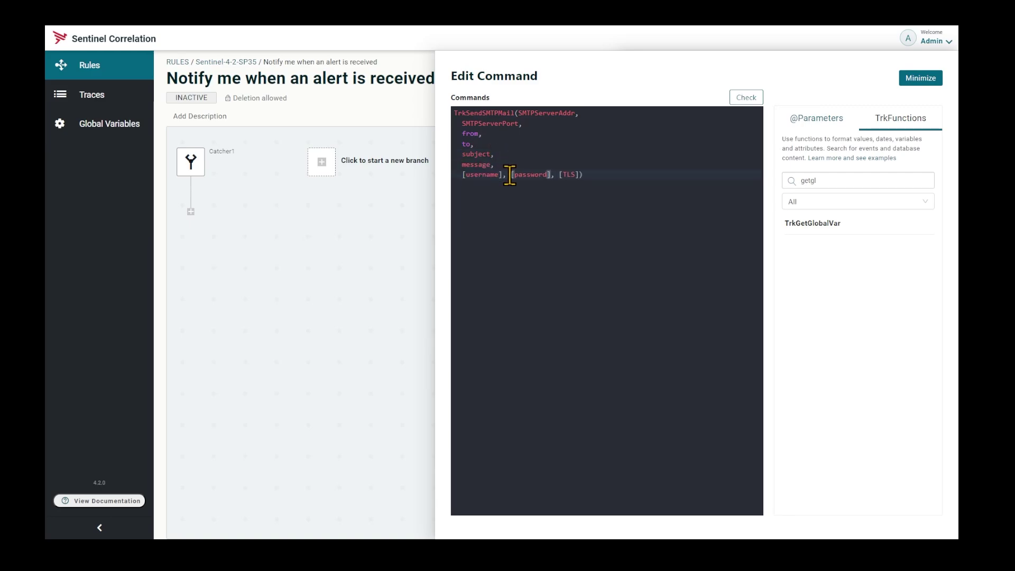
pyautogui.press('Return')
pyautogui.click(509, 185)
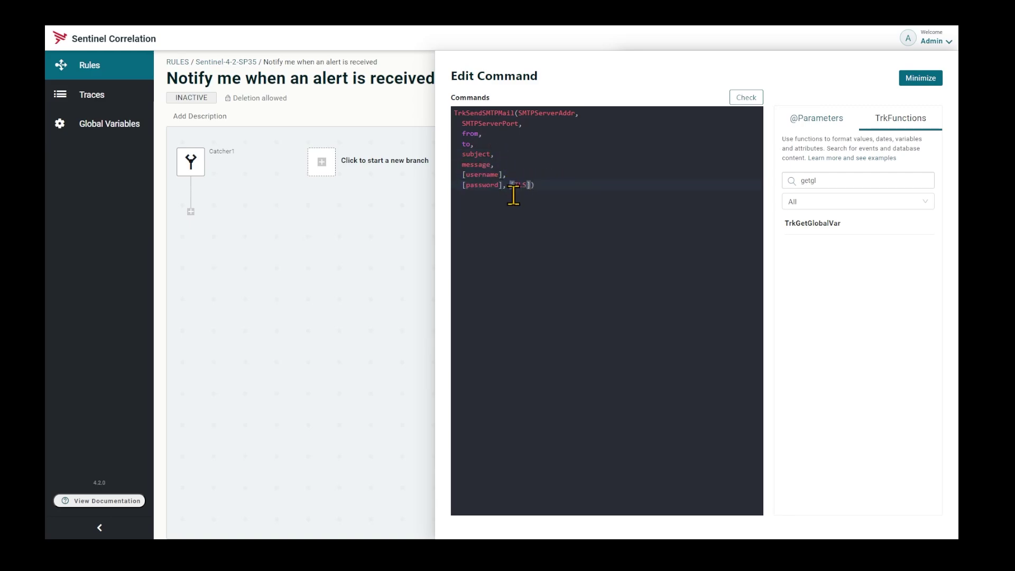
pyautogui.press('Return')
pyautogui.click(519, 113)
pyautogui.press('Return')
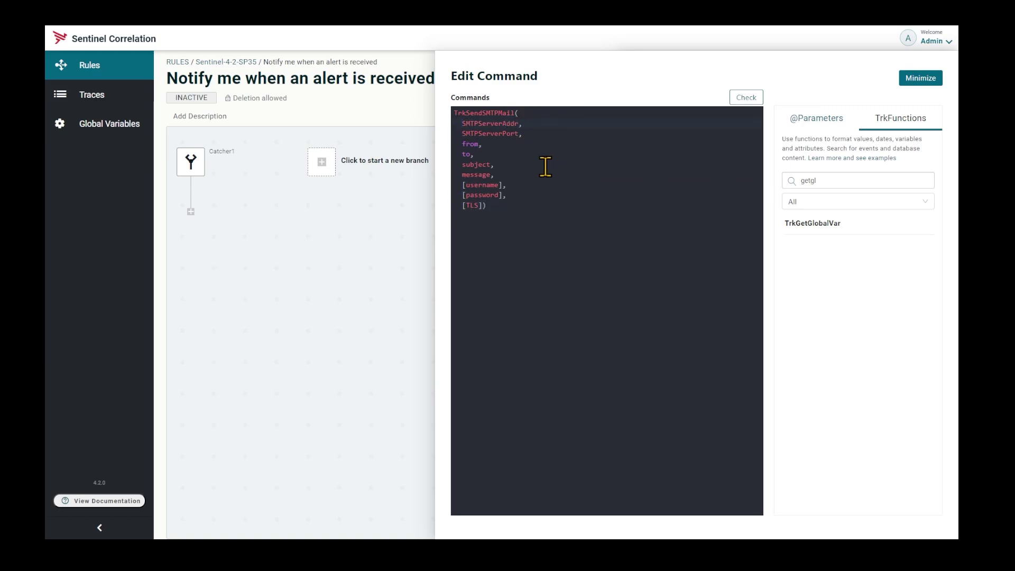
# Prefix SMTPServerAddr, SMTPServerPort, username and password with TrkGetGlobalVar(".
pyautogui.write('TrkGetGlobalVar(')
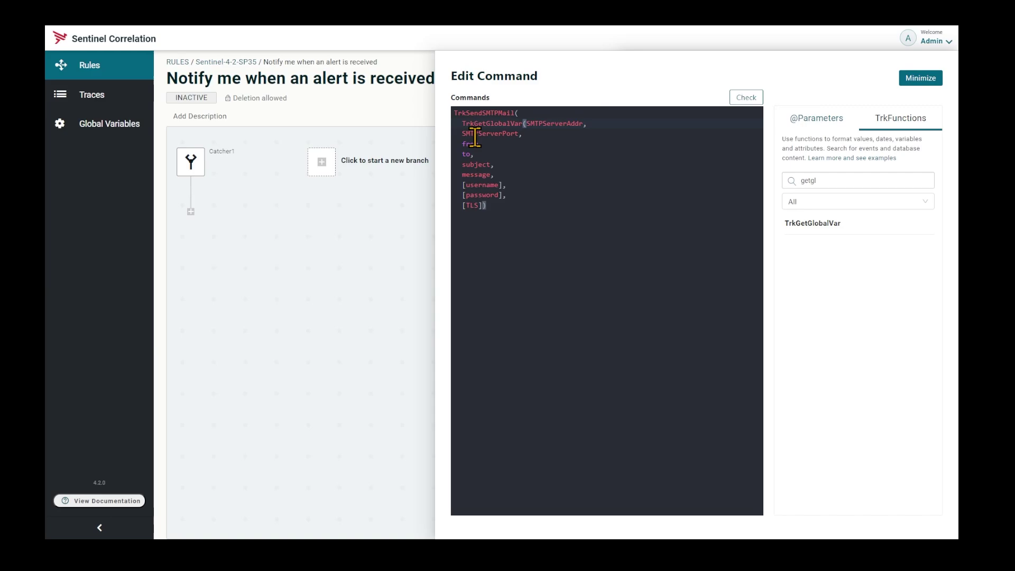
pyautogui.write('"')
pyautogui.click(461, 134)
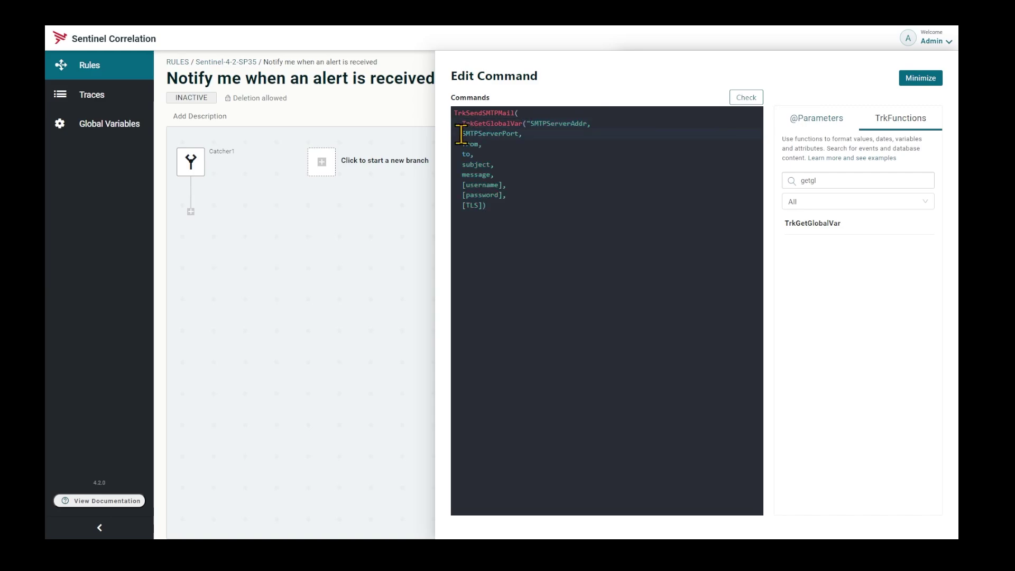
pyautogui.write('TrkGetGlobalVar(')
pyautogui.write('"')
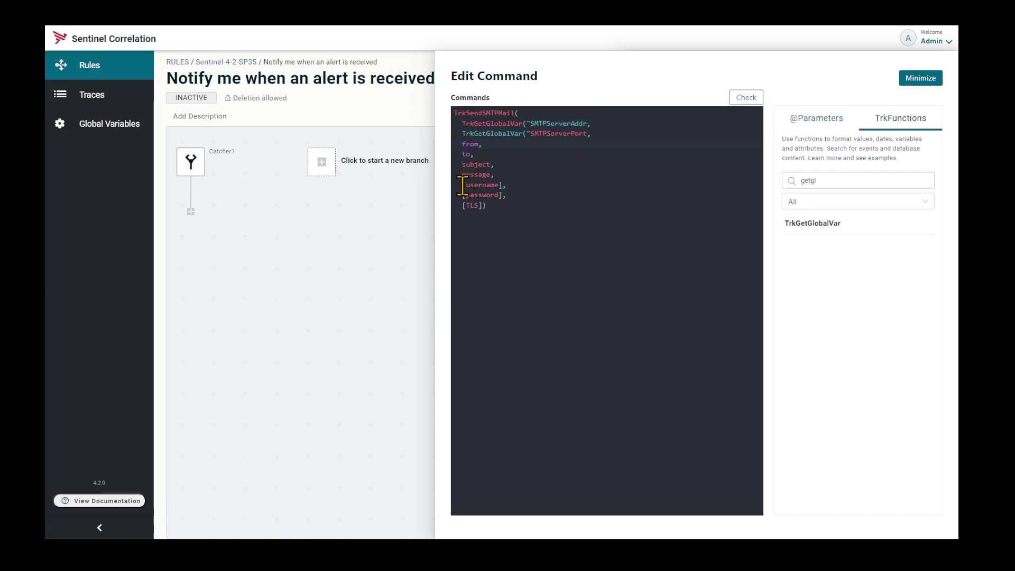
pyautogui.click(463, 185)
pyautogui.press('Delete')
pyautogui.hotkey('ctrl', 'v')
pyautogui.write('"')
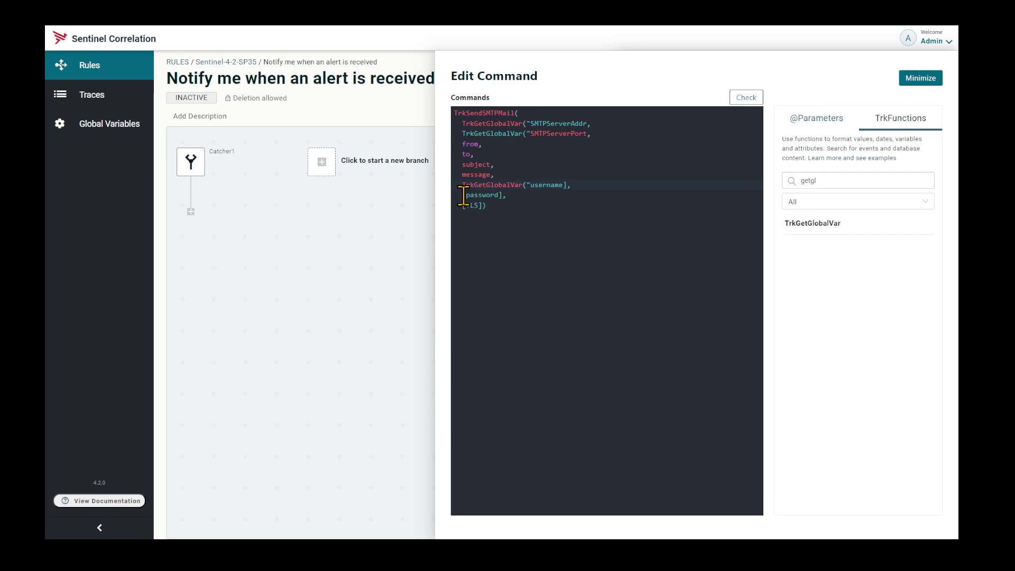
pyautogui.click(465, 195)
pyautogui.hotkey('ctrl', 'v')
pyautogui.write('"')
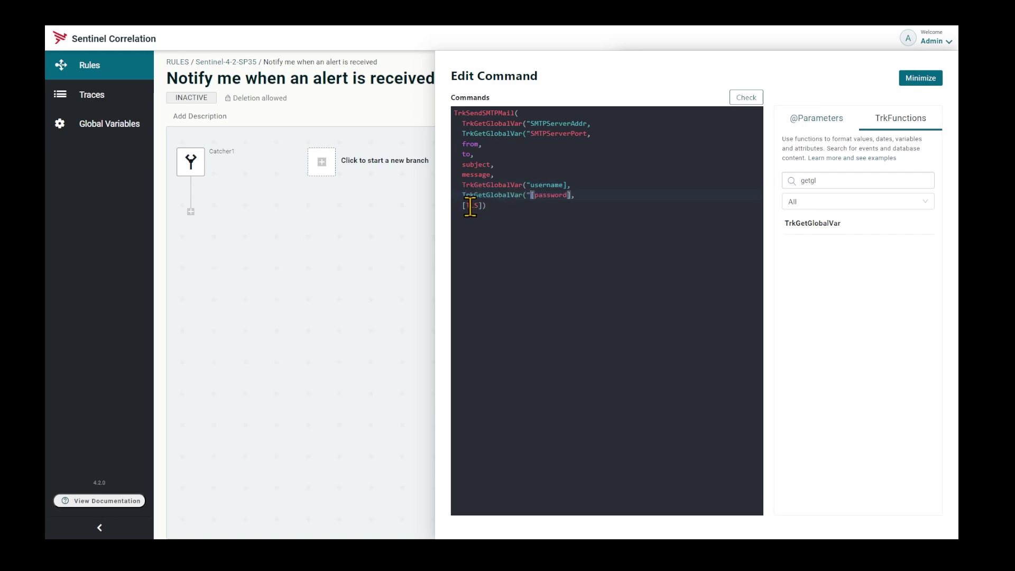
# Replace [TLS] with false and fix the quotes on the username and password lines.
pyautogui.moveTo(464, 206); pyautogui.dragTo(478, 206)
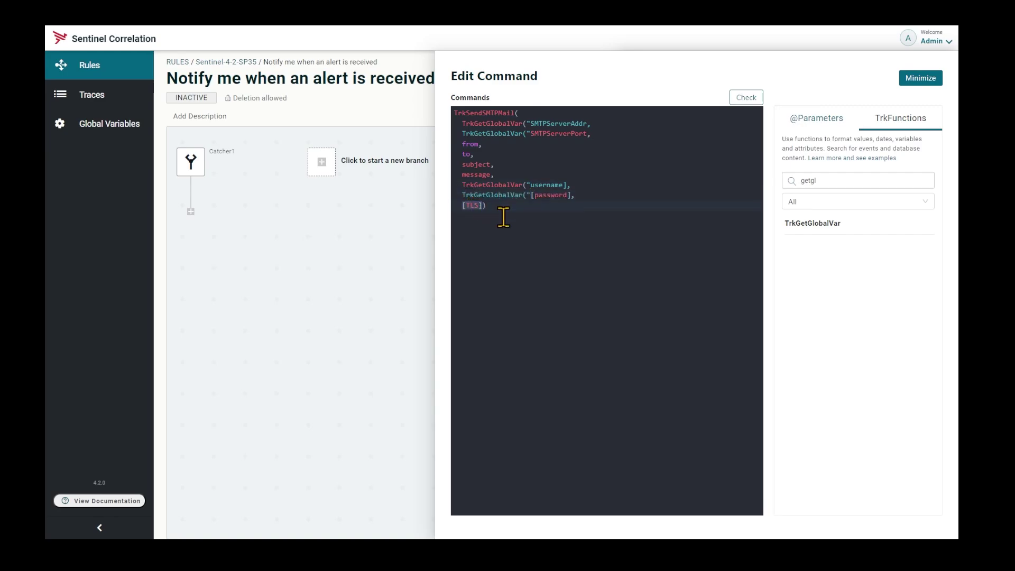
pyautogui.write('false')
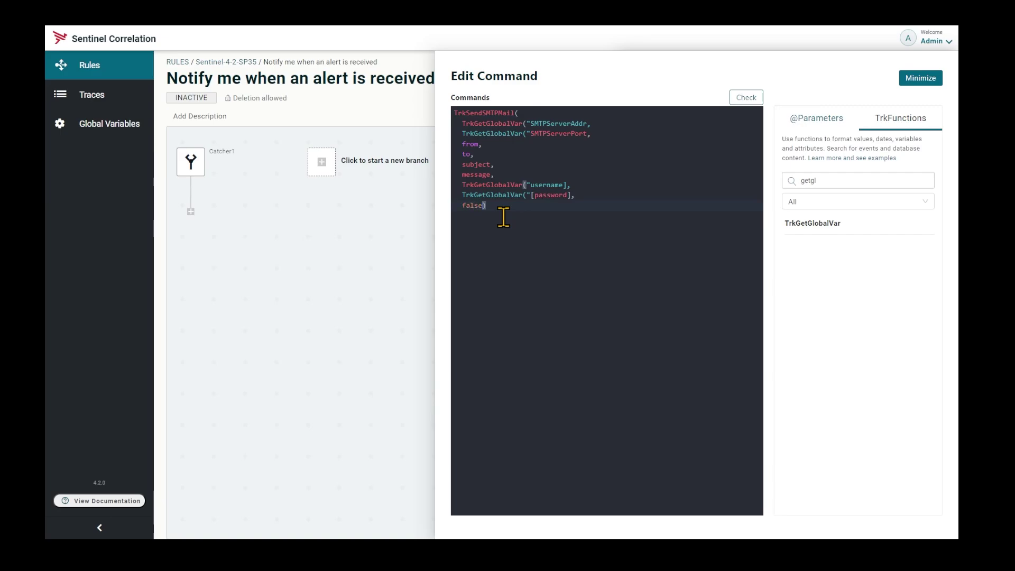
pyautogui.click(563, 184)
pyautogui.press('Delete')
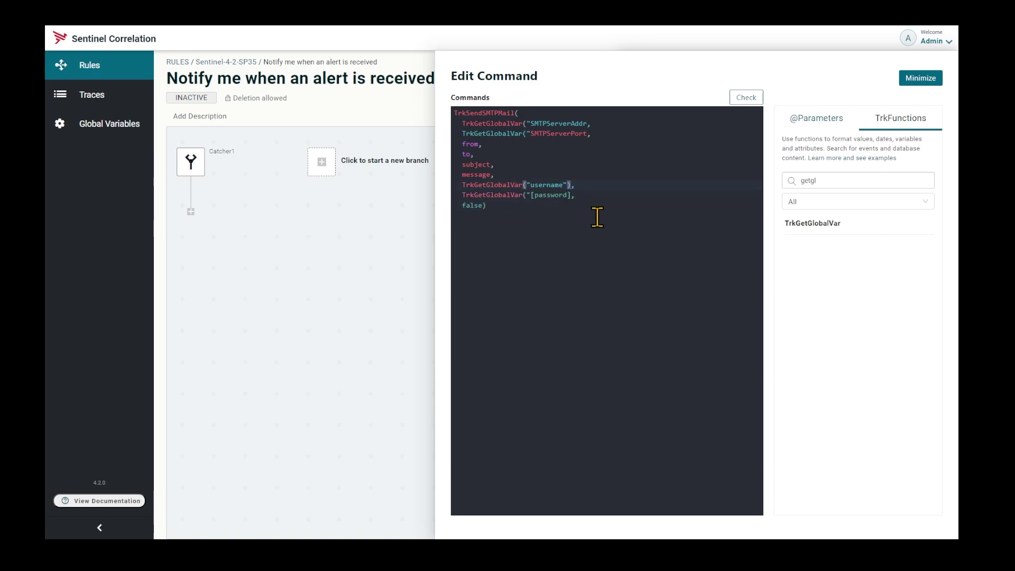
pyautogui.press('Left')
pyautogui.press('Down')
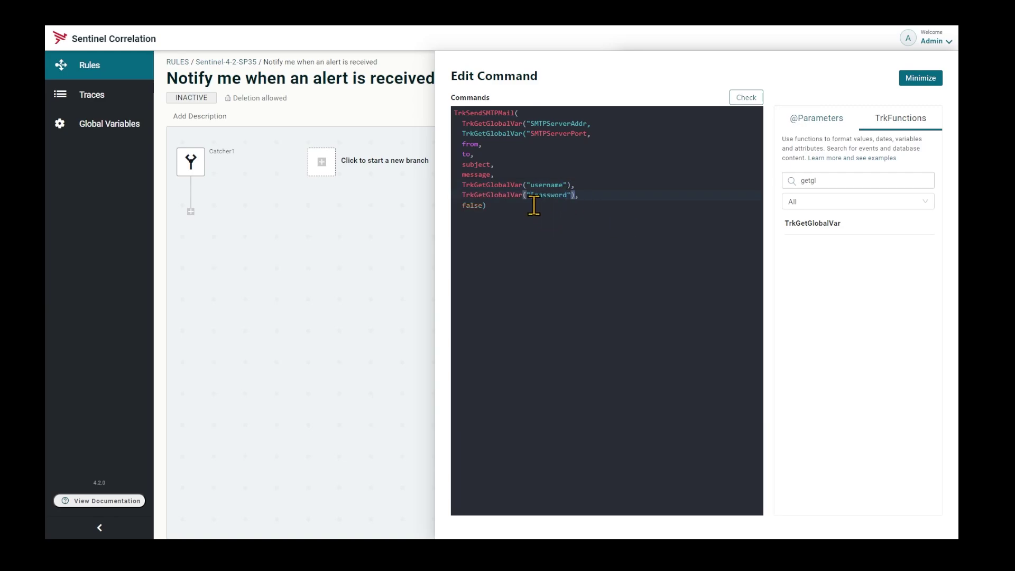
pyautogui.write('"')
pyautogui.click(587, 133)
# Close the port and address global-variable calls, and enter the sender and recipient e-mail addresses.
pyautogui.write('"),')
pyautogui.click(587, 124)
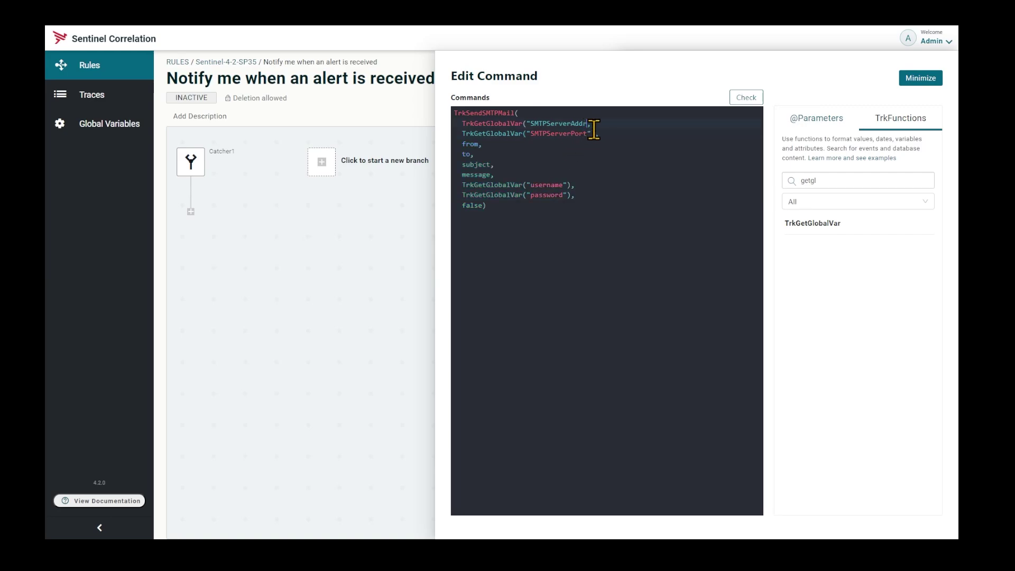
pyautogui.write('"),')
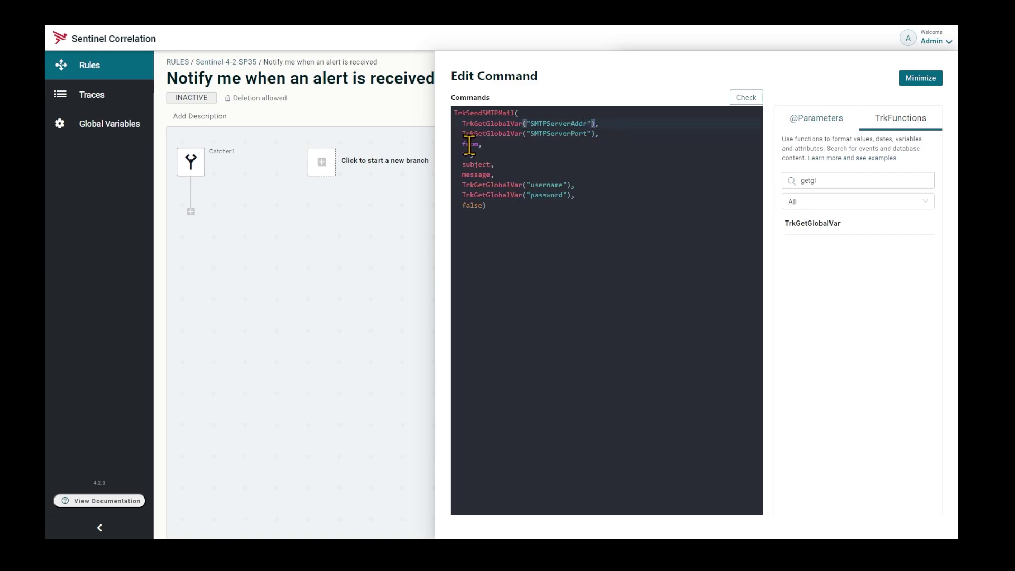
pyautogui.moveTo(477, 144); pyautogui.dragTo(468, 144)
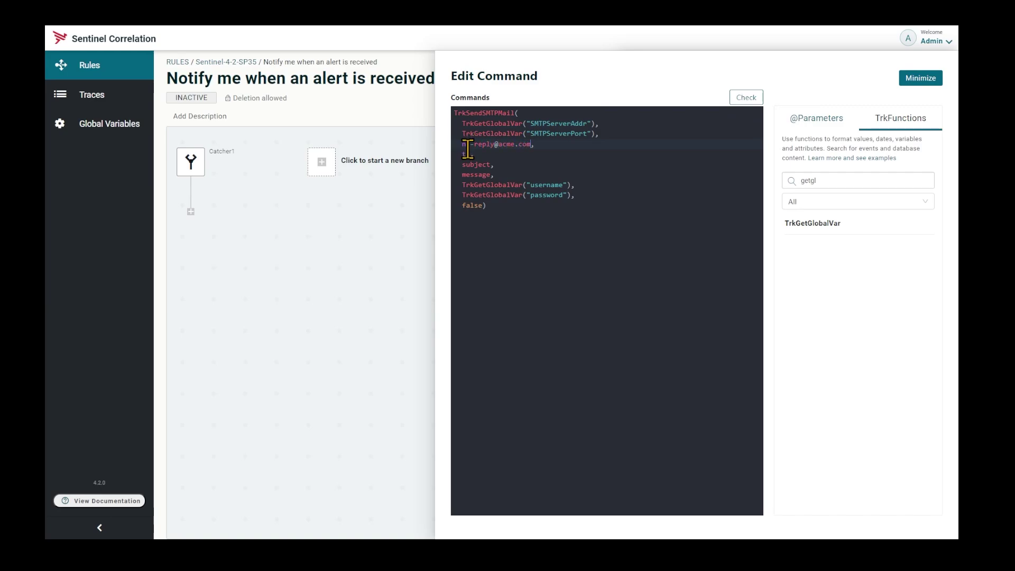
pyautogui.moveTo(462, 153); pyautogui.dragTo(470, 155)
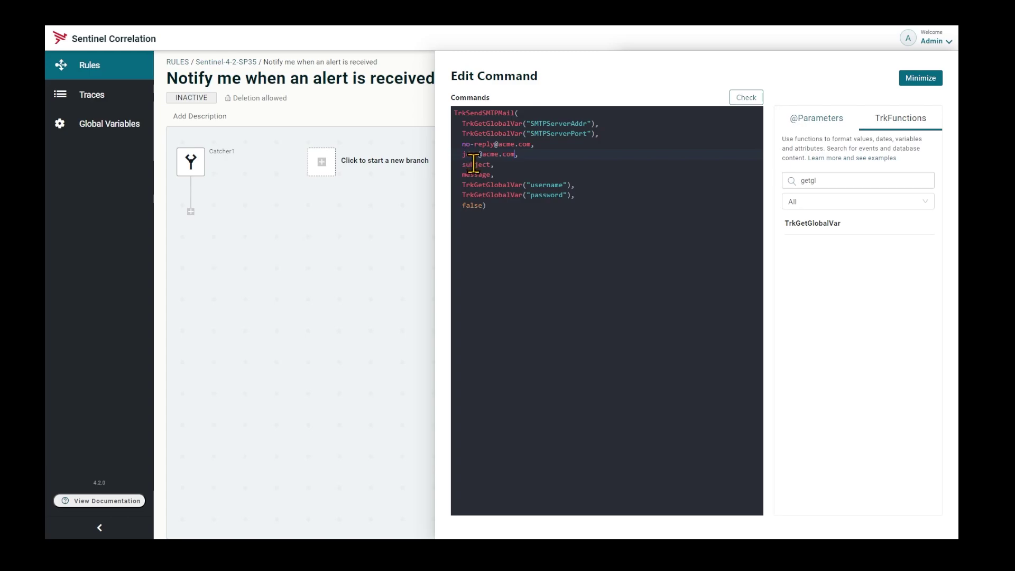
# Set subject "An Alert Was Received", body "A transfer in alert was just received!!!", and quote both addresses.
pyautogui.doubleClick(474, 164)
pyautogui.write('"Ar Alert Was Received')
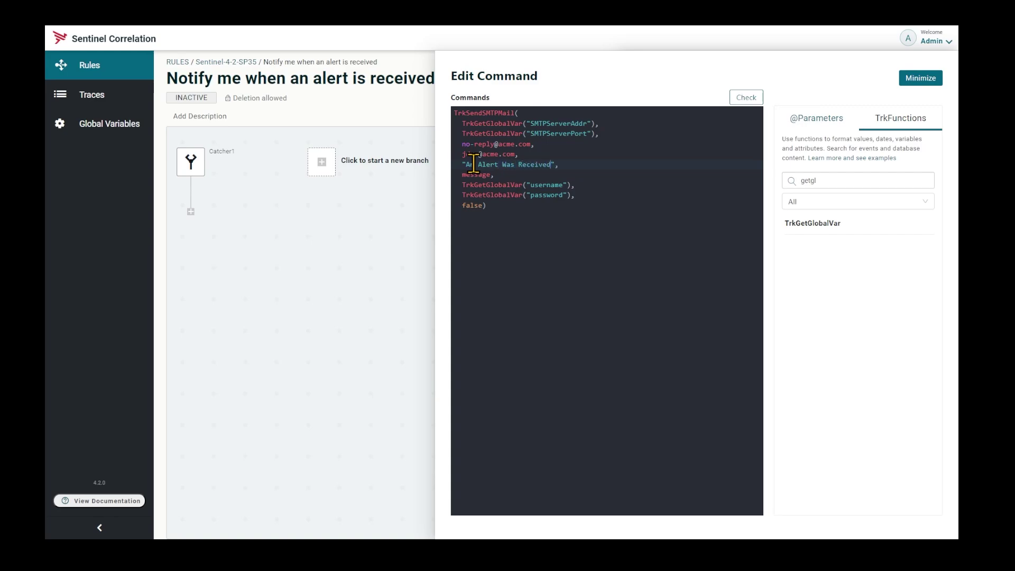
pyautogui.doubleClick(475, 175)
pyautogui.write('"A transfer in alert was just received!!!')
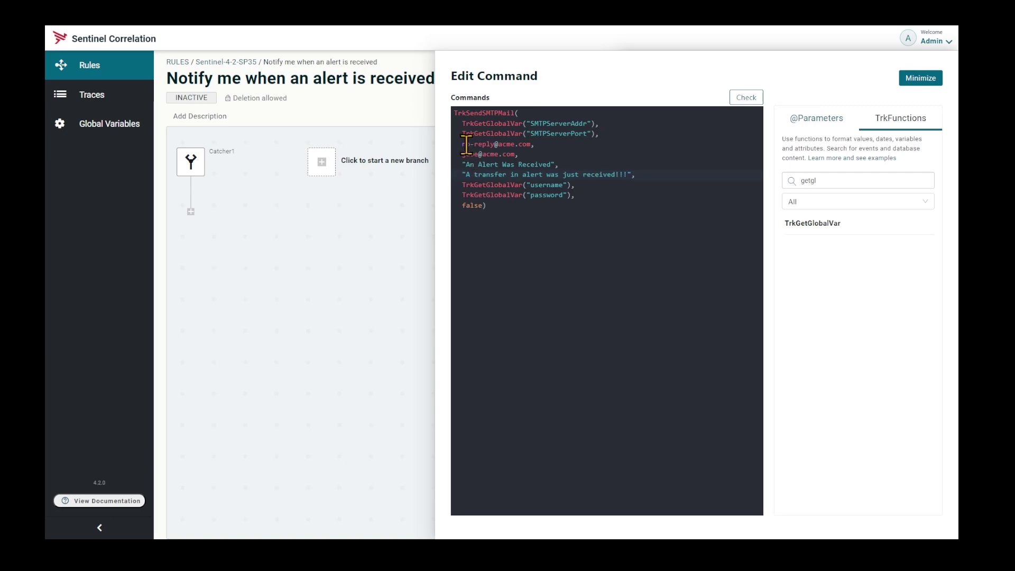
pyautogui.moveTo(462, 143); pyautogui.dragTo(531, 144)
pyautogui.write('"')
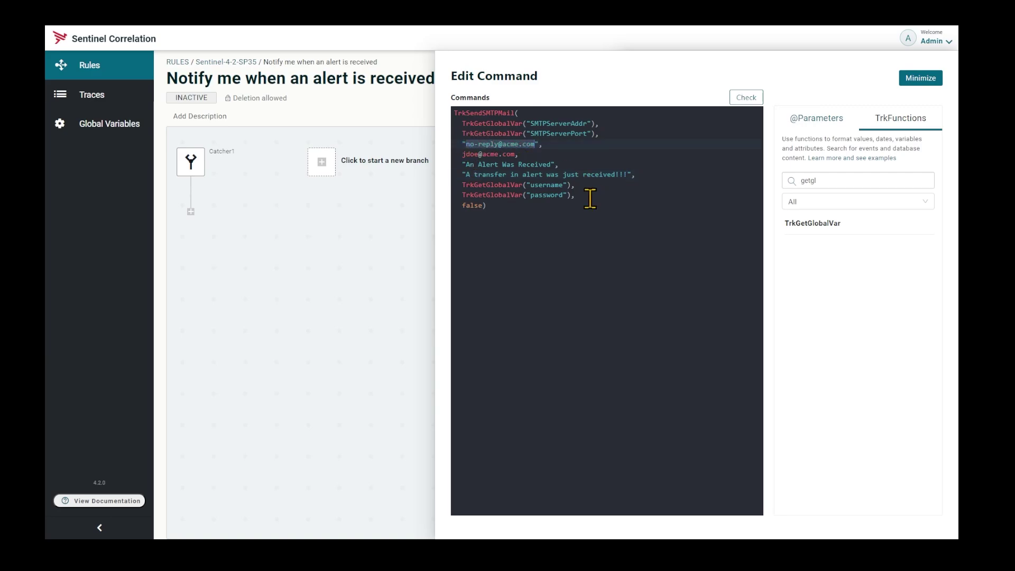
pyautogui.moveTo(462, 154); pyautogui.dragTo(514, 154)
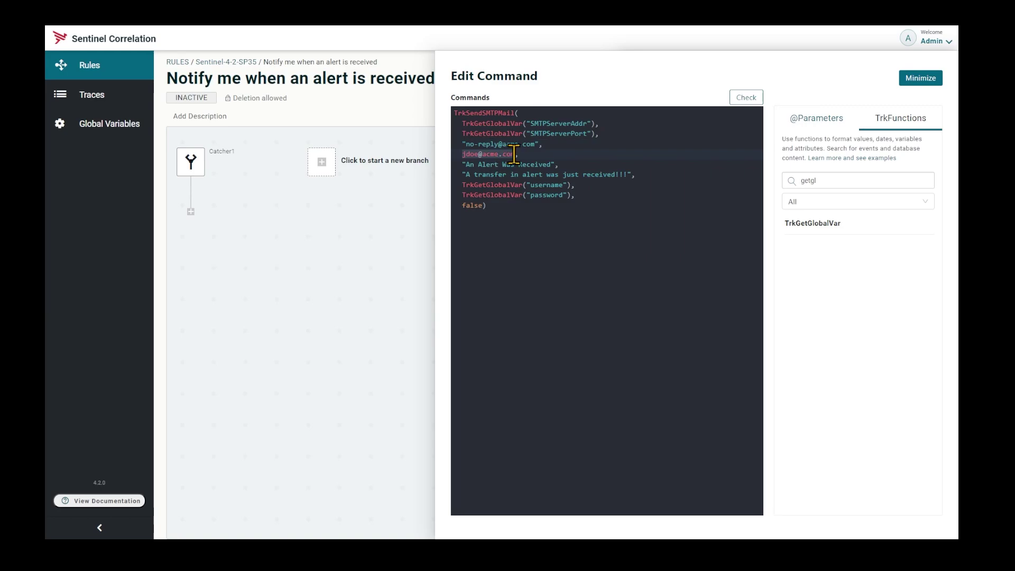
pyautogui.write('"')
# Close the command editor, place Command1 beneath Catcher1, and save the rule.
pyautogui.click(517, 212)
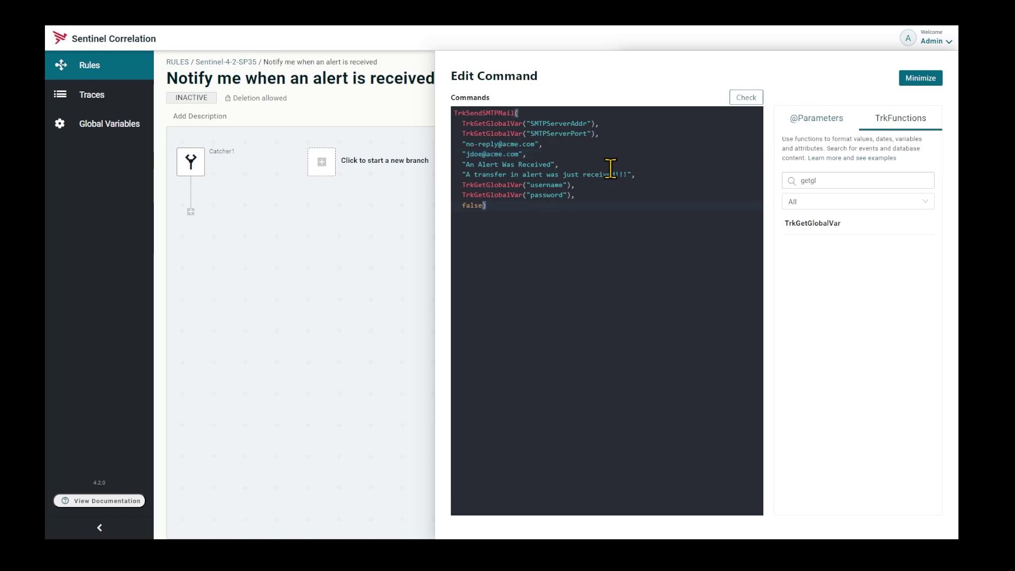
pyautogui.click(919, 80)
pyautogui.click(697, 526)
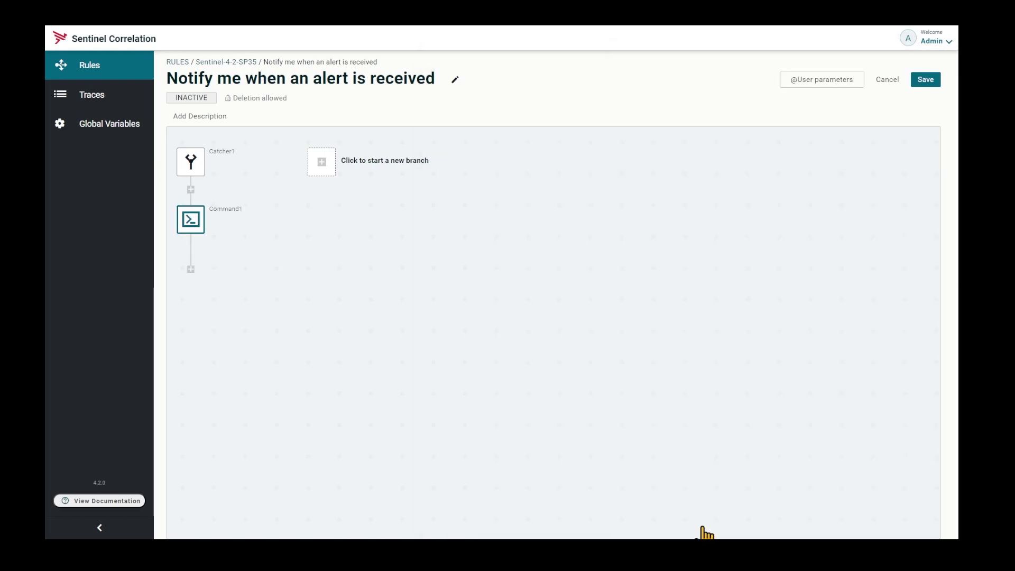
pyautogui.click(922, 80)
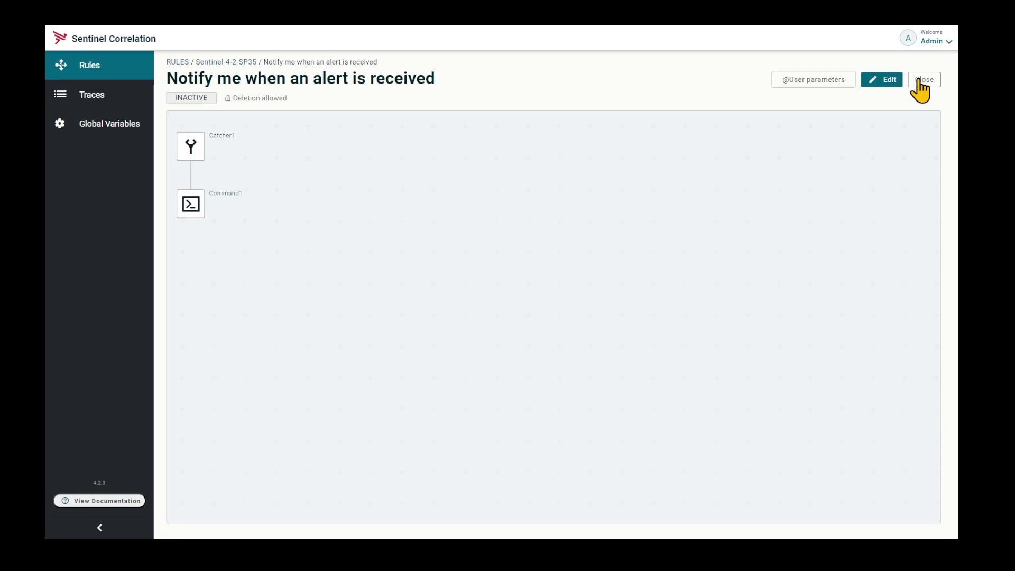
# Close the rule, select it in the Rules list, and activate it.
pyautogui.click(918, 81)
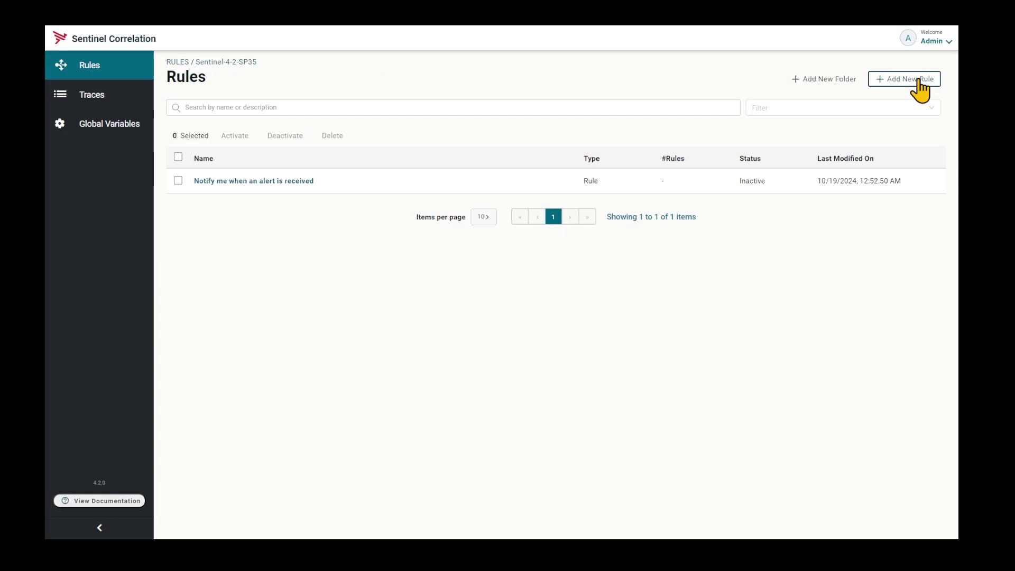
pyautogui.click(177, 181)
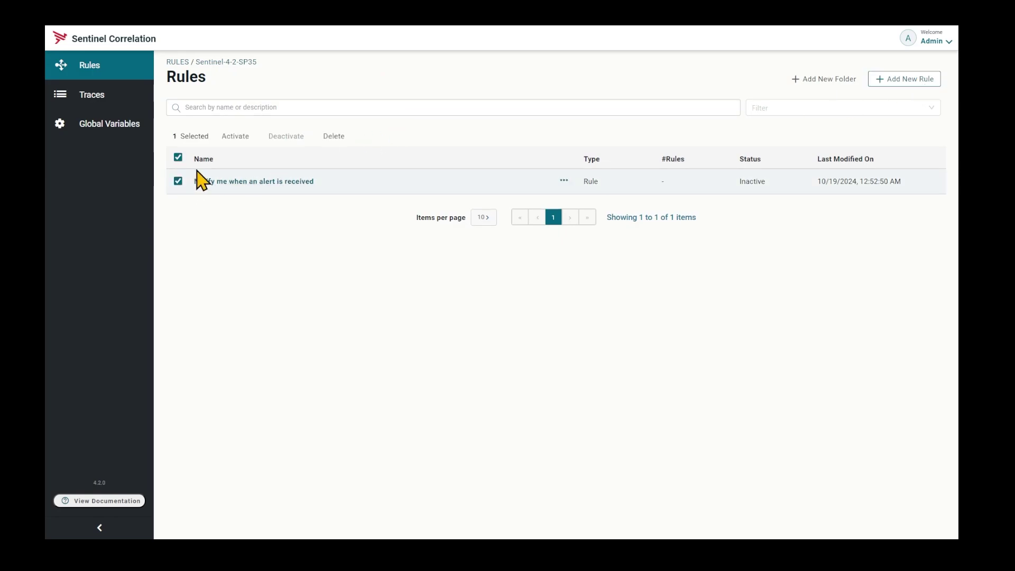
pyautogui.click(232, 138)
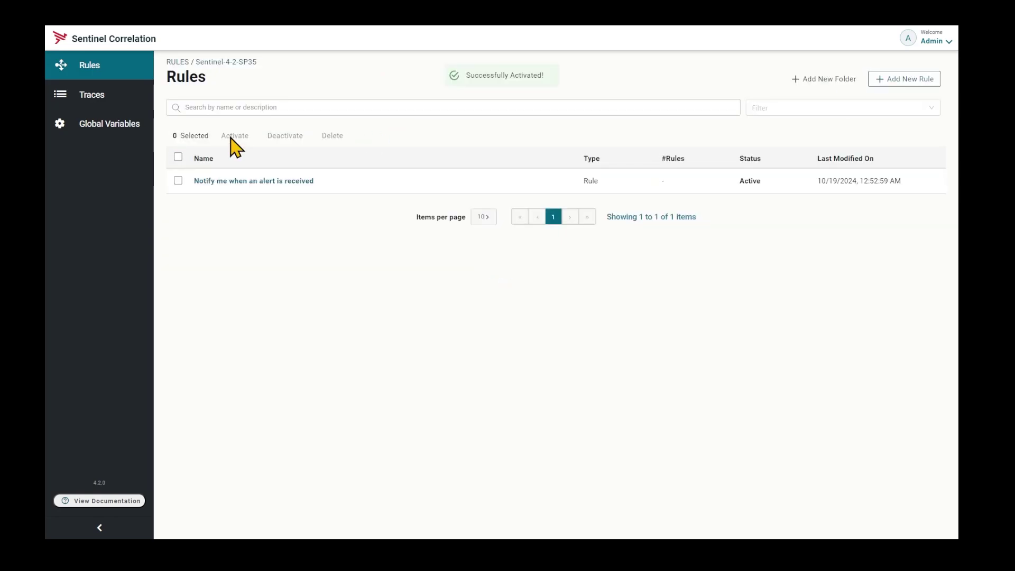